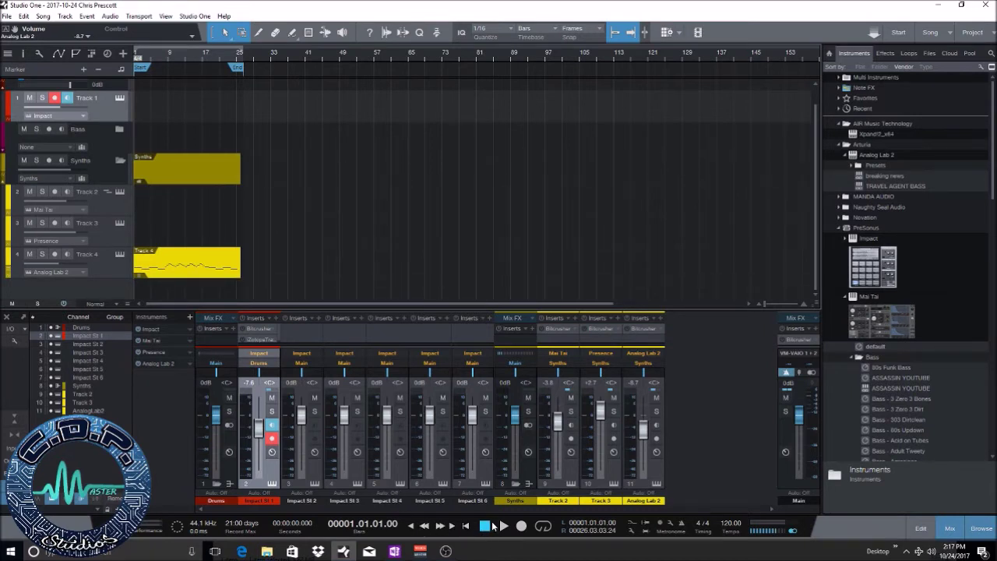
Preview the song, then transform the Analog Lab 2 Track 4 into an audio track.
left_click(504, 525)
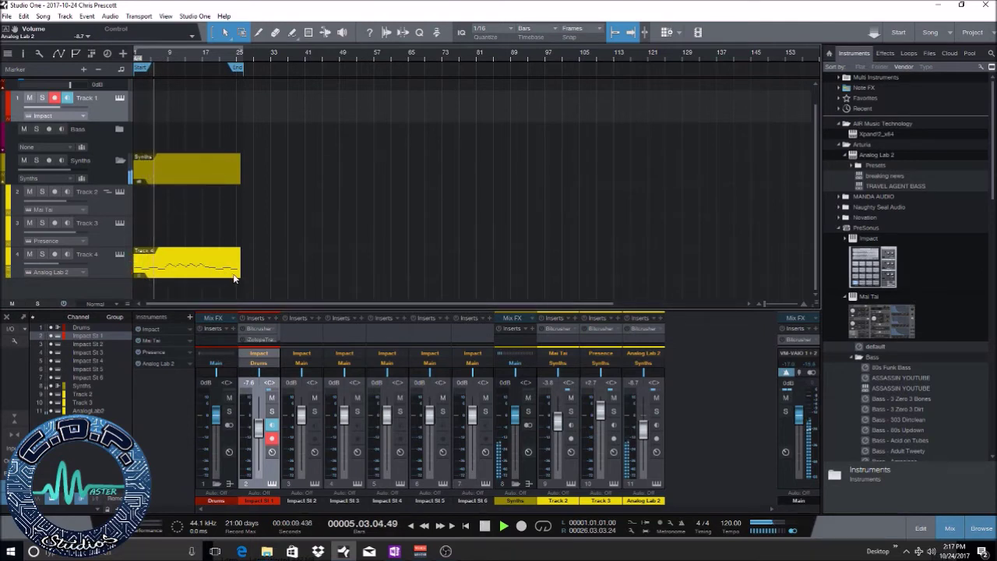
key("space")
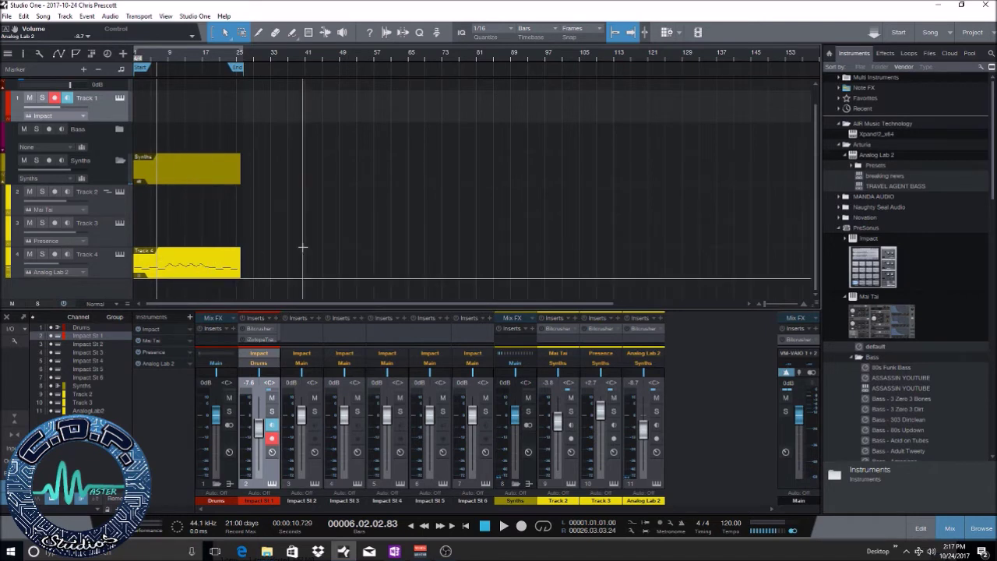
right_click(121, 275)
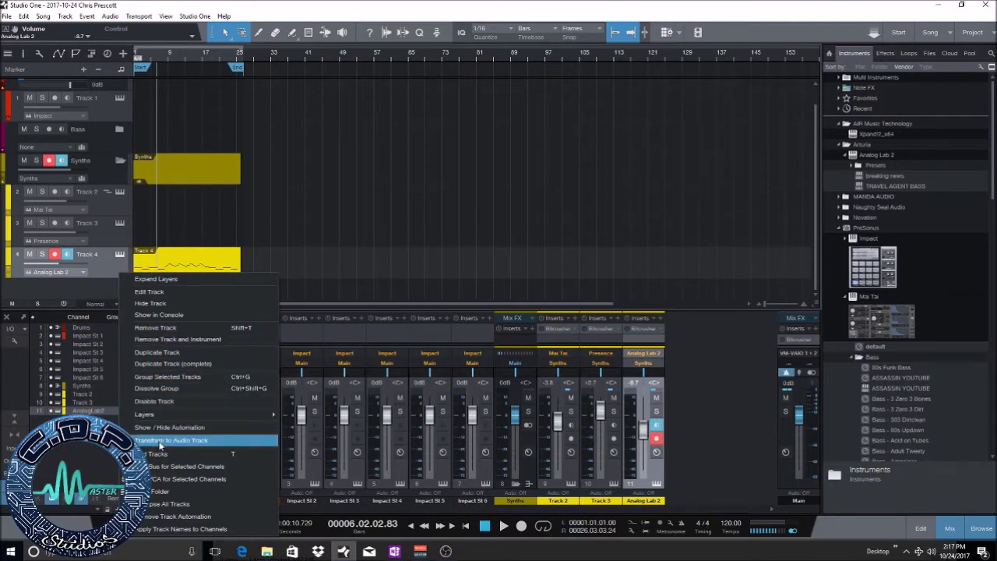
left_click(139, 441)
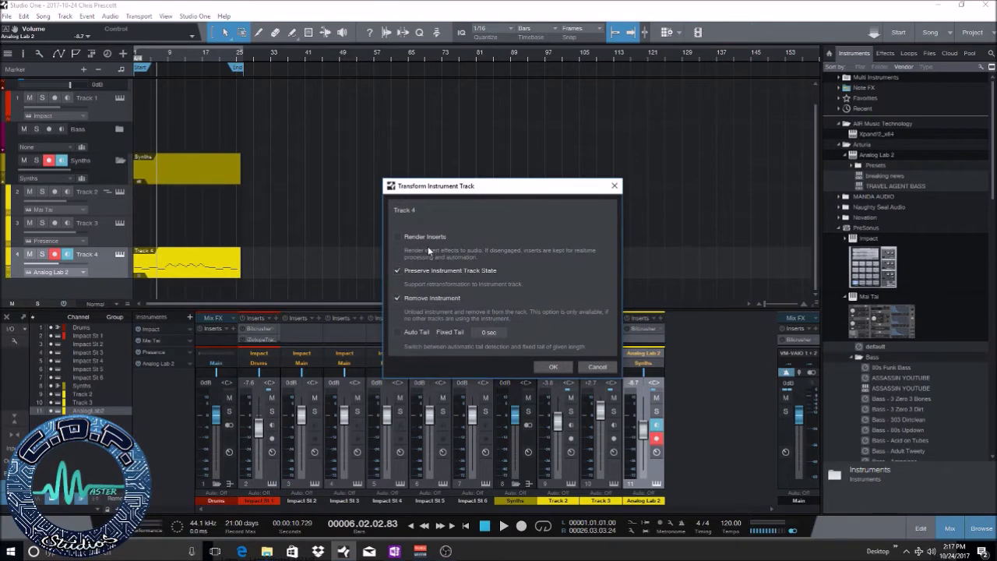
left_click(553, 368)
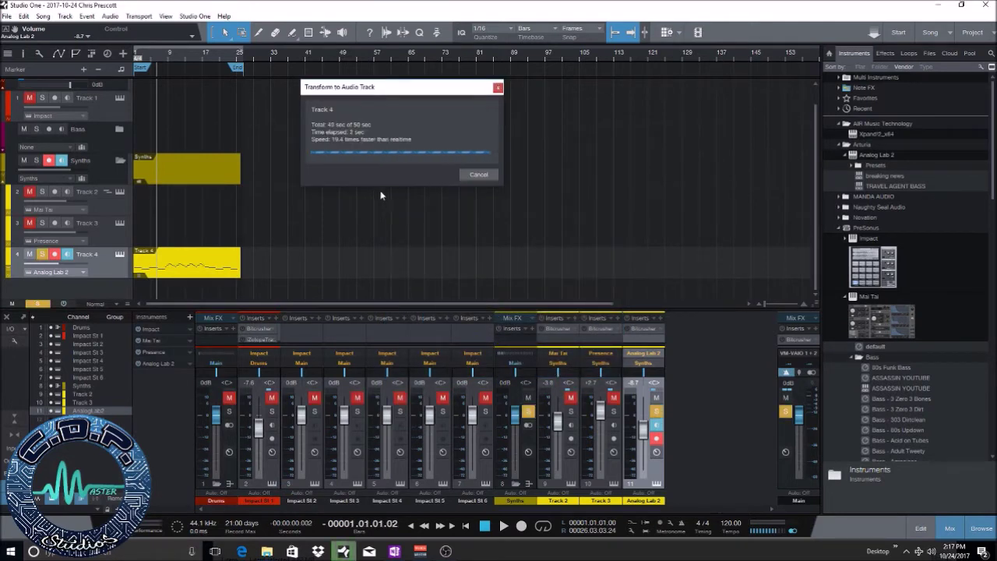
Play the converted audio track from the song start and show its clip in the editor.
left_click(466, 526)
left_click(501, 526)
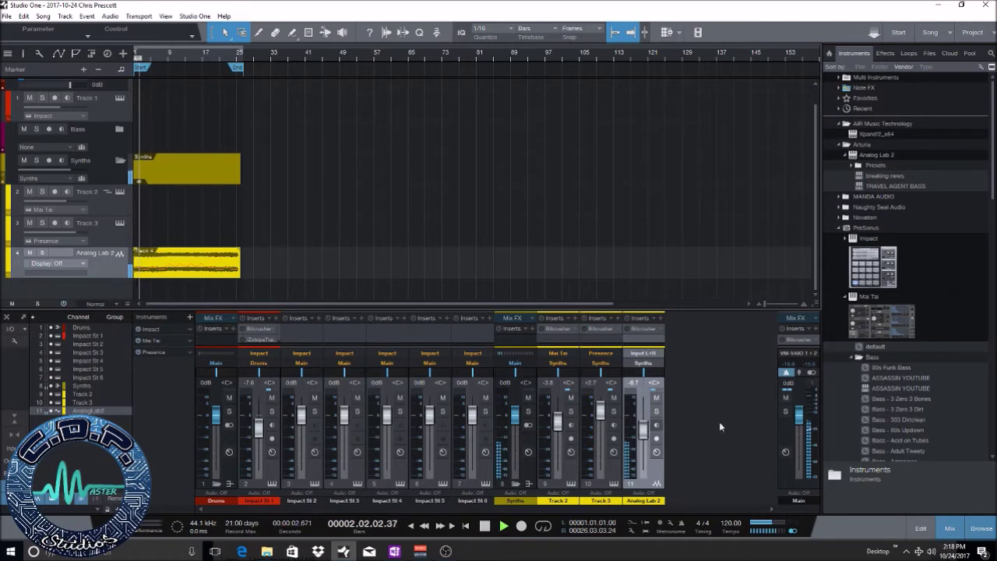
left_click(921, 529)
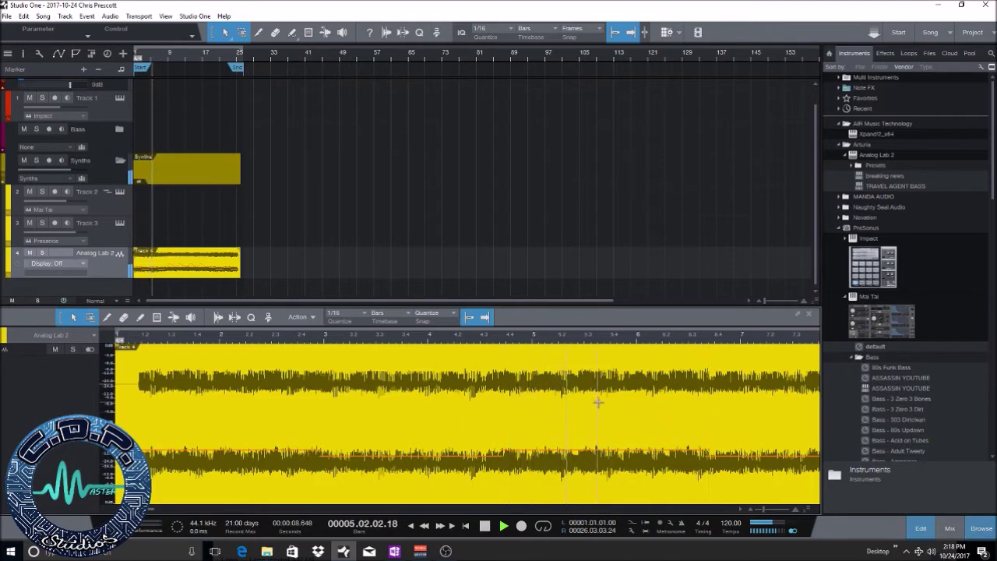
Stop playback and give the Analog Lab 2 clip's end an exponential fade-out of about 1.7 seconds.
key("space")
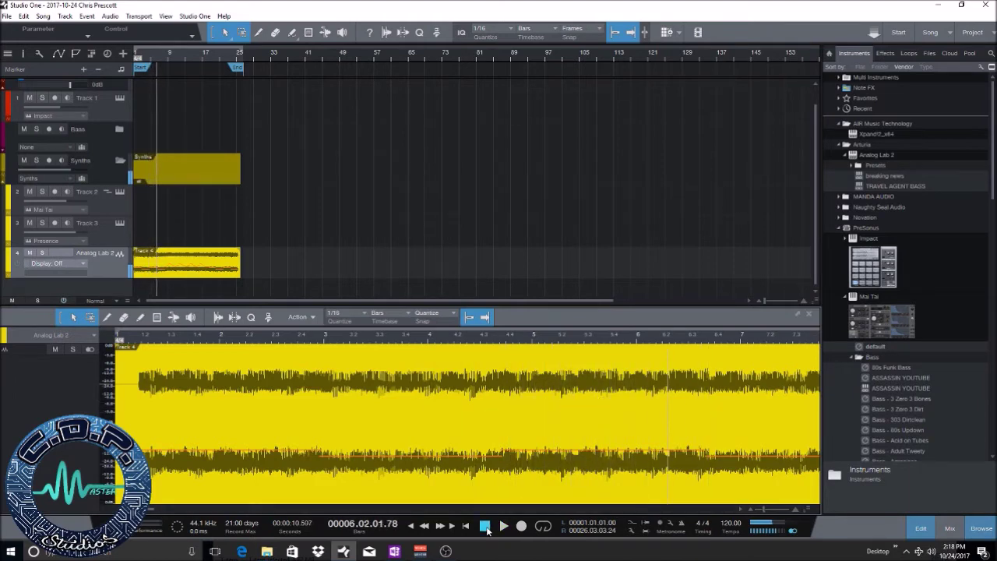
left_click(237, 258)
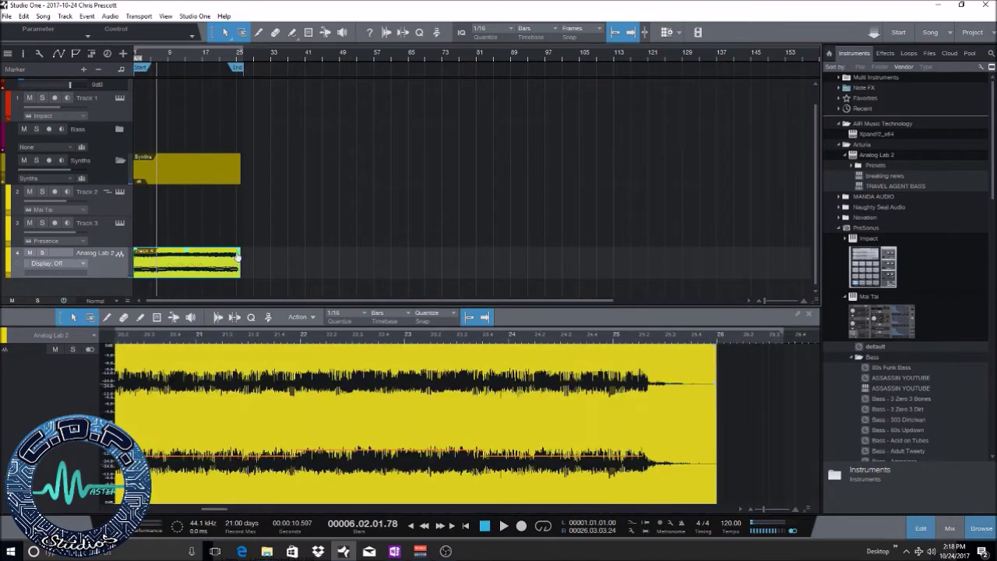
left_click_drag(240, 254, 226, 286)
Transform the Analog Lab 2 audio track back to an instrument track, restoring its MIDI notes.
right_click(110, 271)
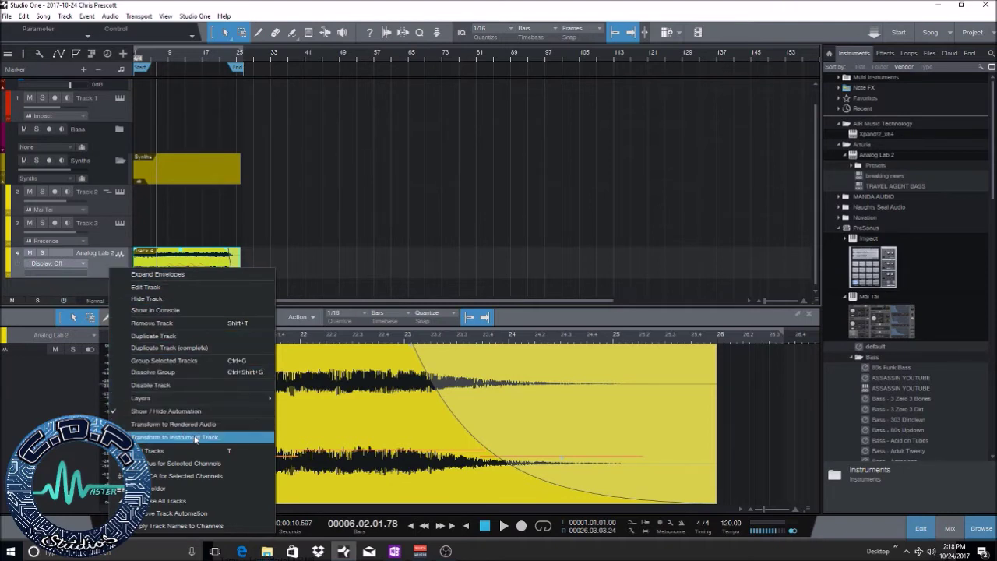
left_click(194, 439)
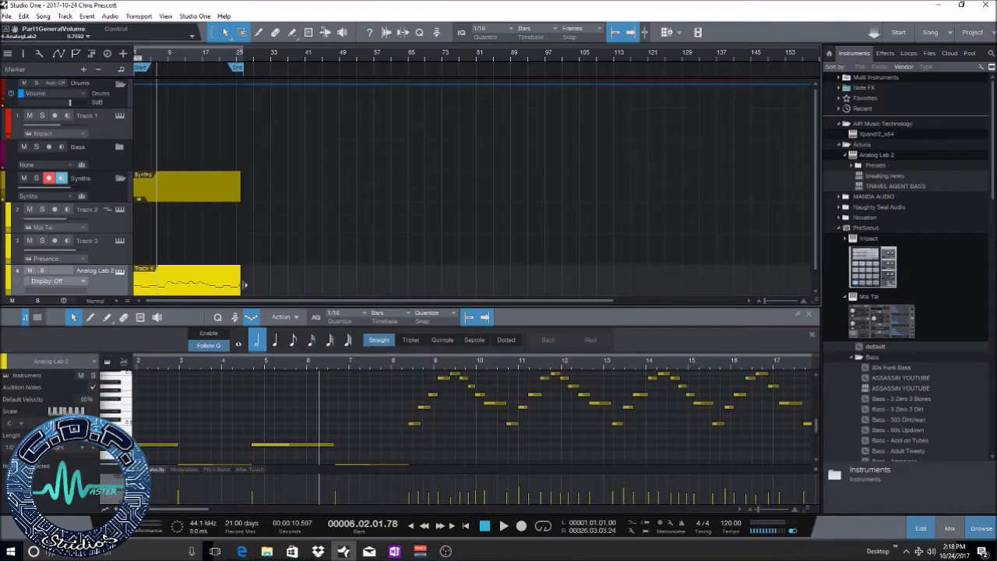
scroll(338, 250, "down", 1)
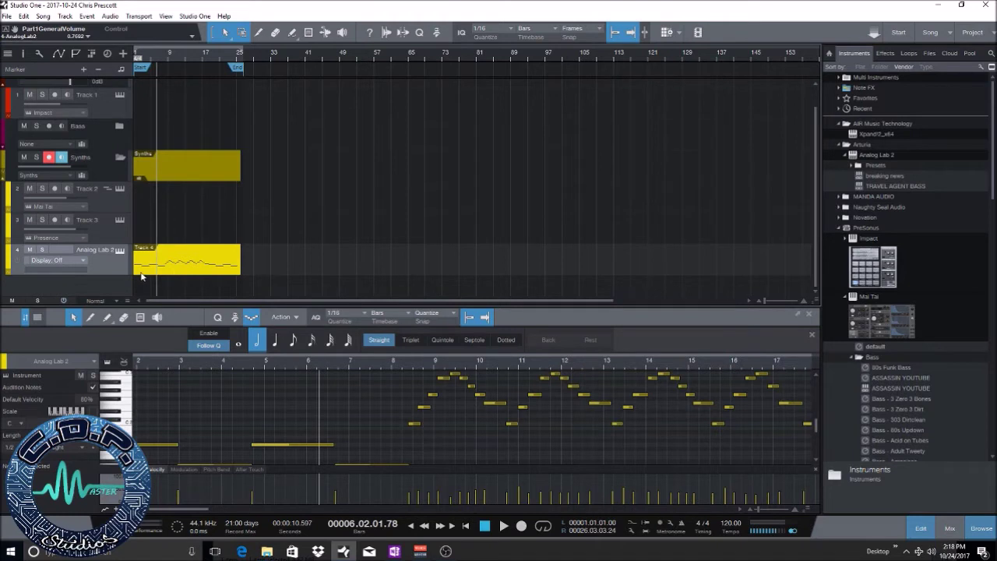
right_click(215, 267)
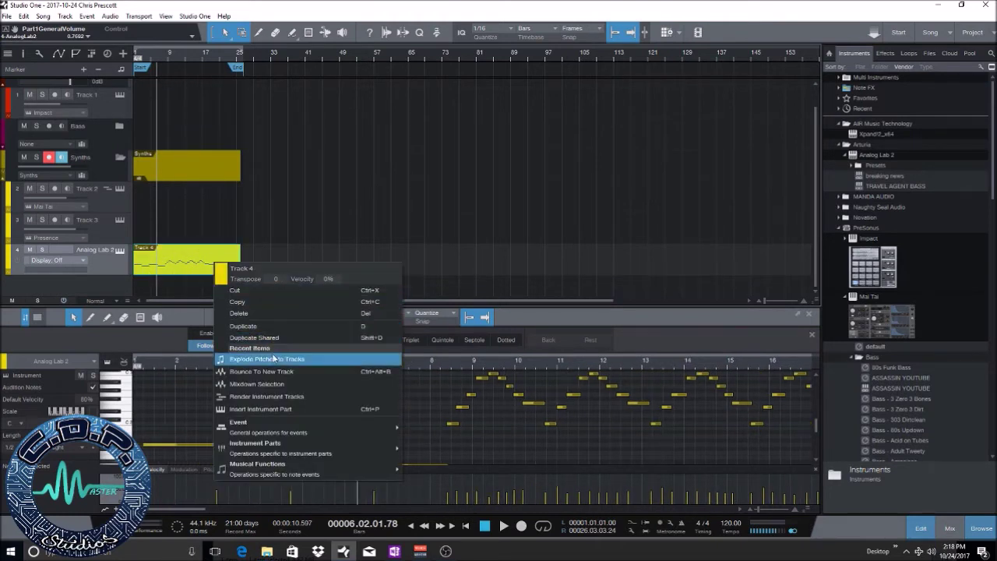
Use Mixdown Selection on the Track 4 part to render it onto a new Mixdown audio track.
left_click(272, 382)
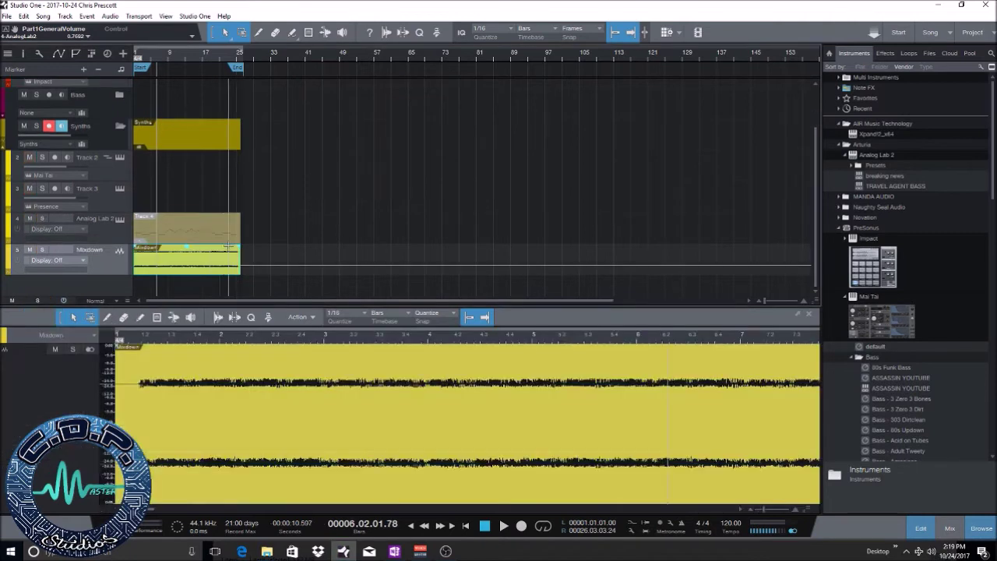
Play the Mixdown from the song start and give its clip a fade-out of about 2.674 seconds.
left_click(180, 236)
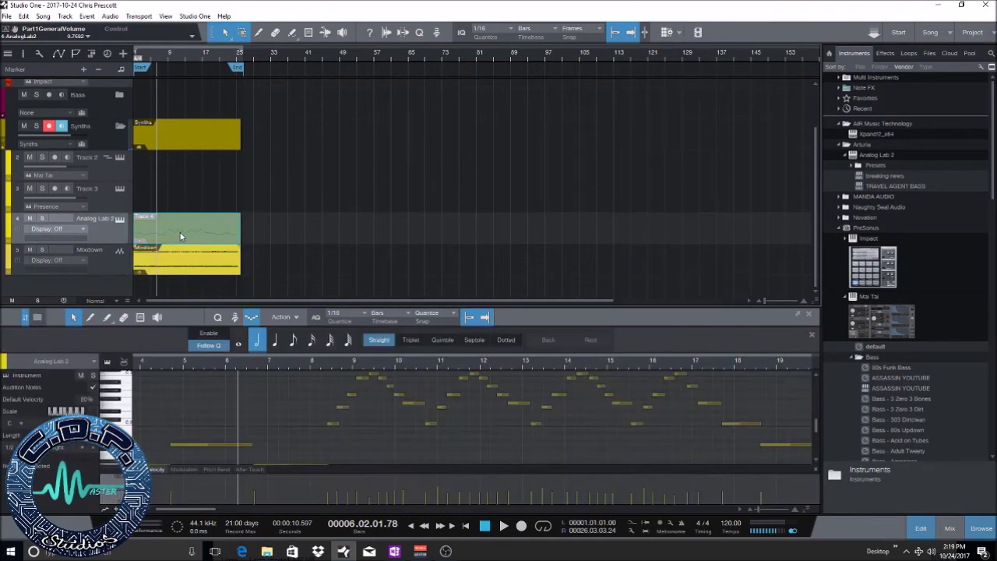
left_click(120, 272)
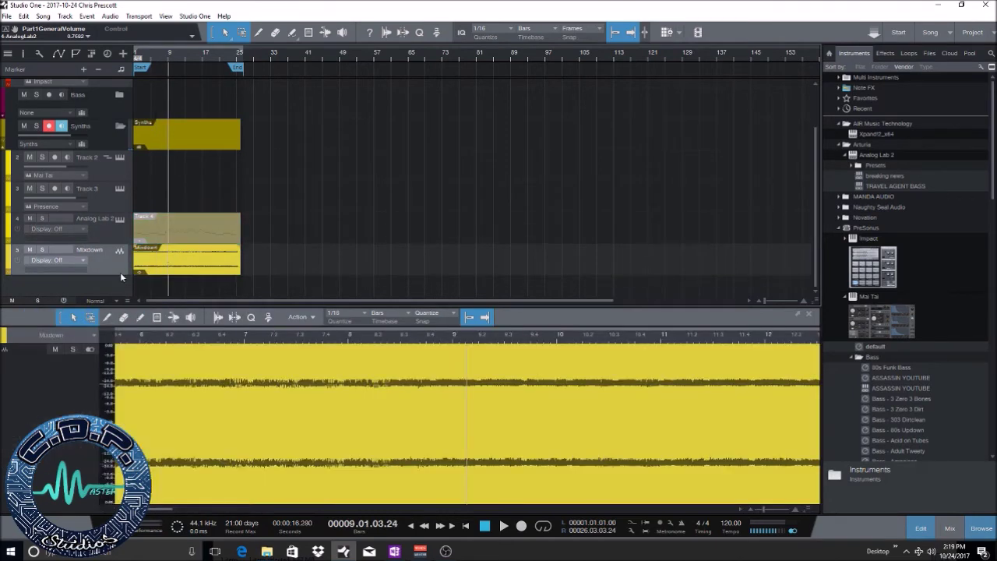
left_click(466, 526)
left_click(503, 526)
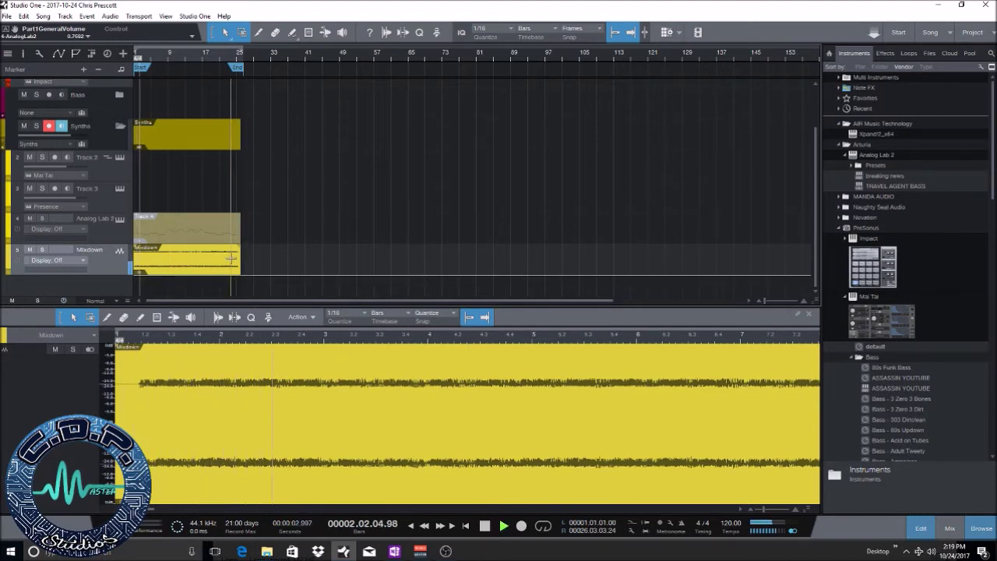
left_click_drag(238, 247, 214, 270)
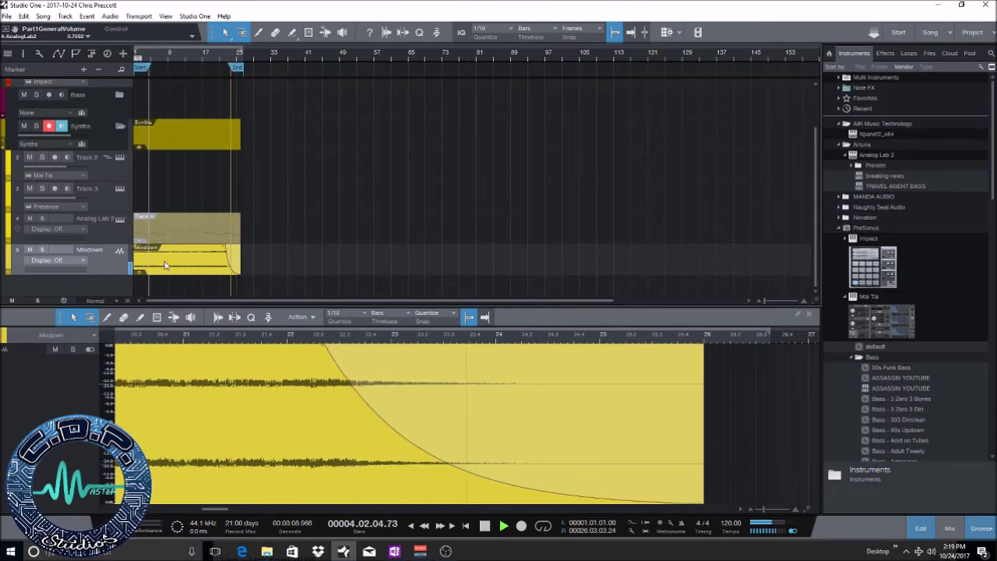
Try a fade-in on the Mixdown clip's start, stop playback, then remove the fade-in again.
left_click_drag(135, 247, 147, 257)
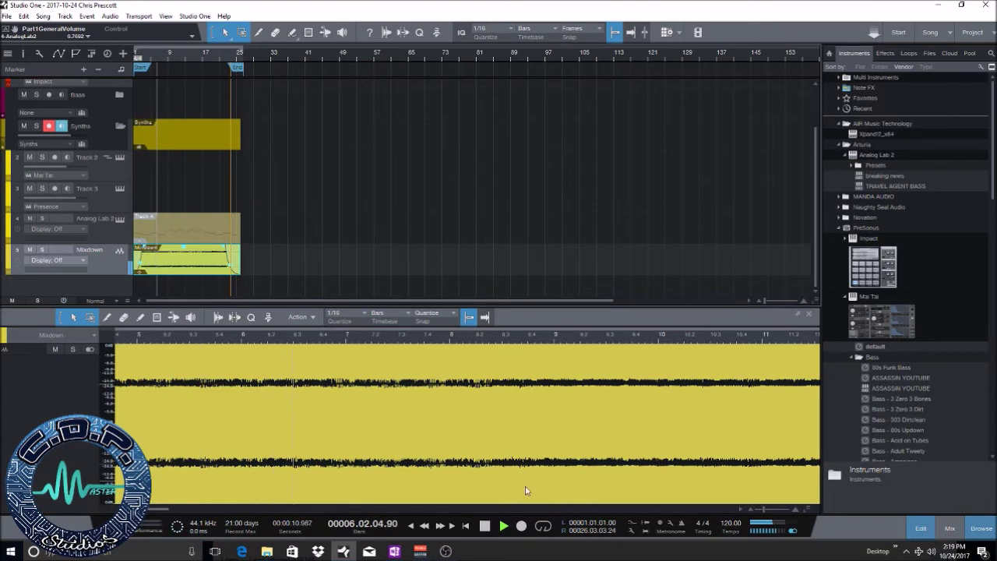
left_click(465, 526)
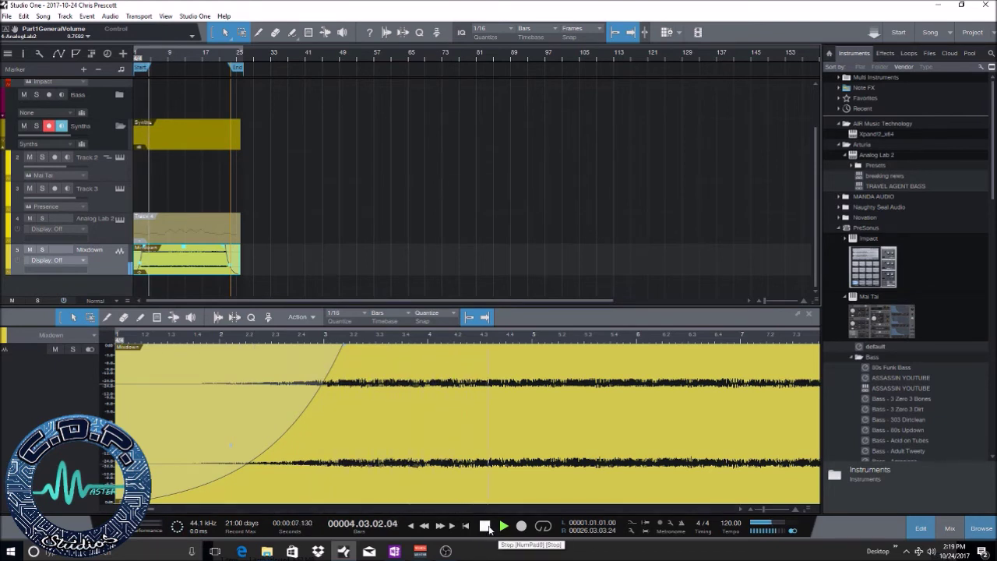
left_click(488, 528)
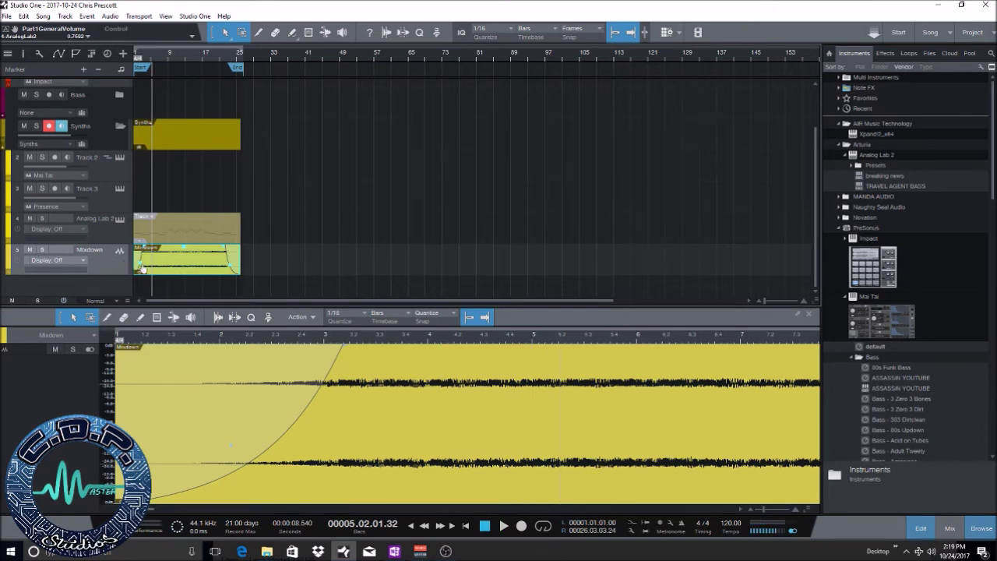
left_click_drag(139, 267, 134, 274)
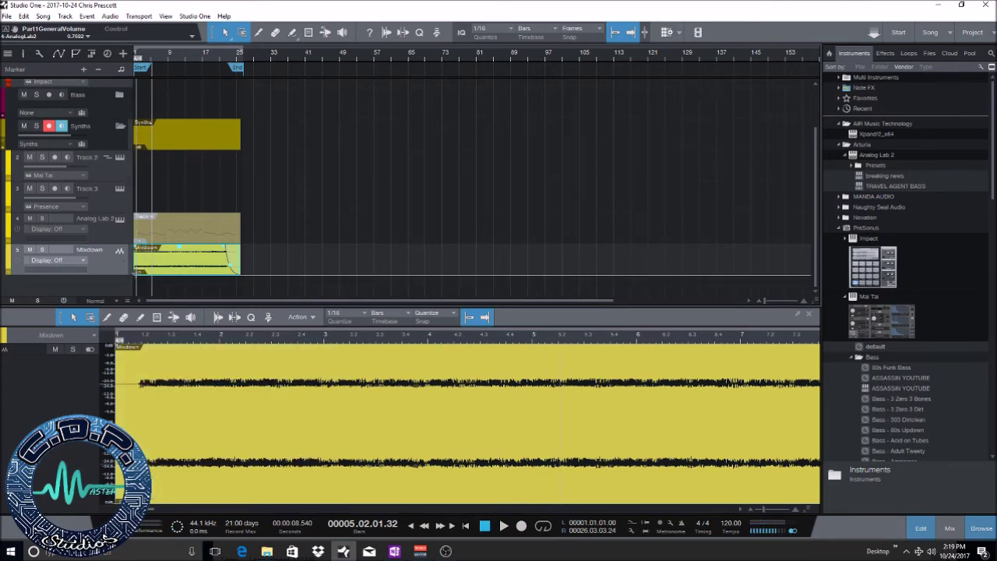
Undo the mixdown and bounce the Track 4 part to a new audio track instead.
key("ctrl+z")
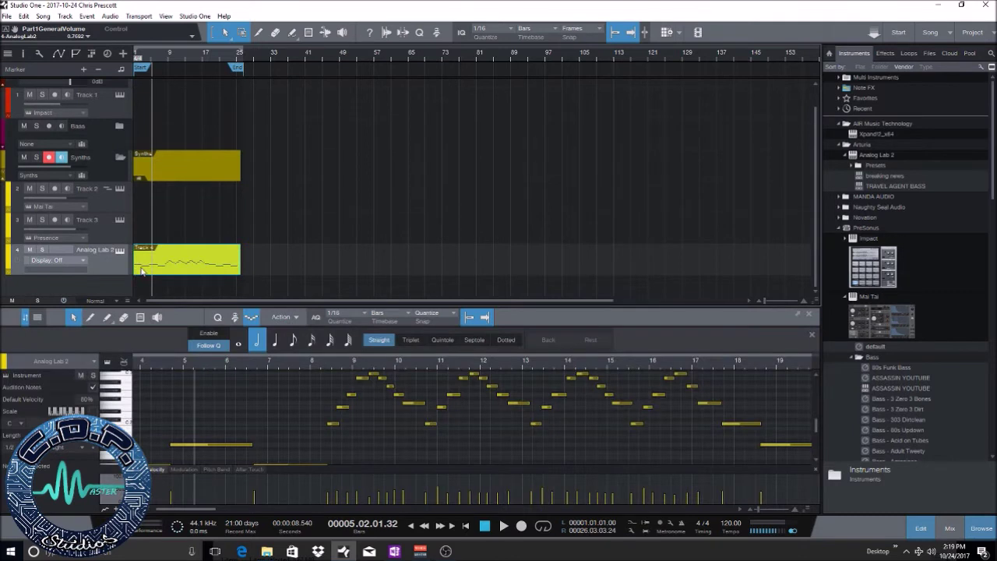
right_click(142, 266)
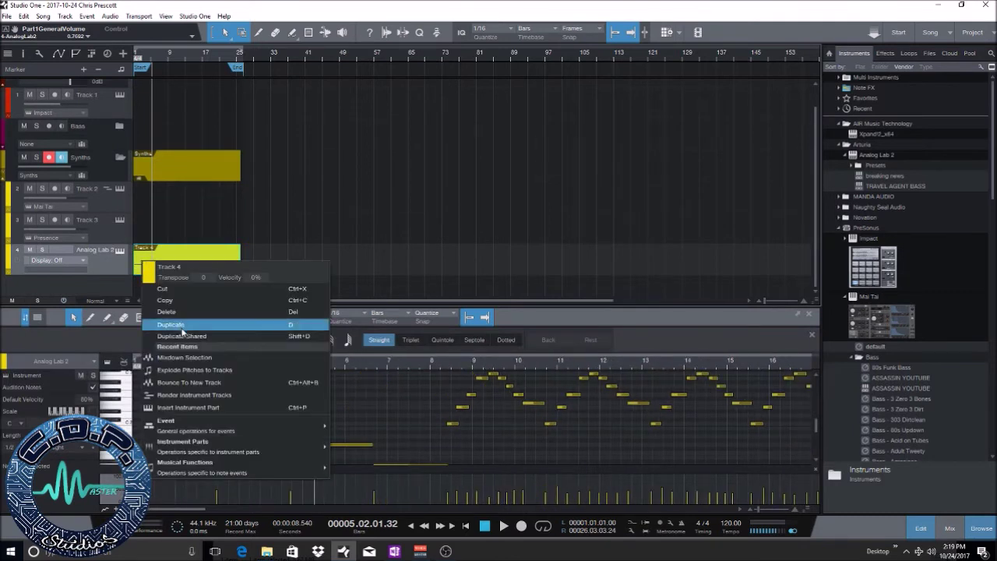
left_click(200, 383)
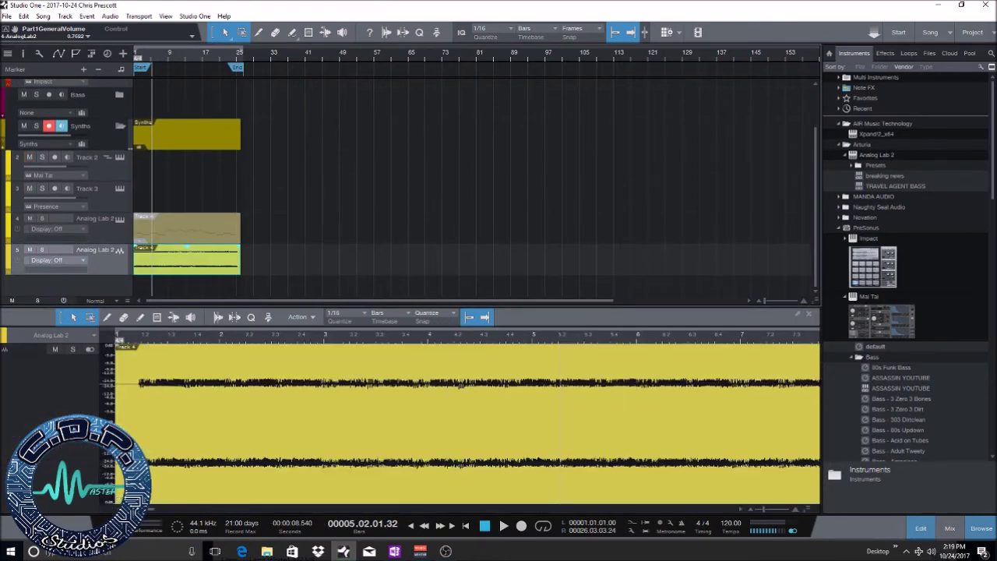
Play the bounced track from the start and give its clip a 17.56 s fade-in.
left_click(465, 525)
left_click(503, 526)
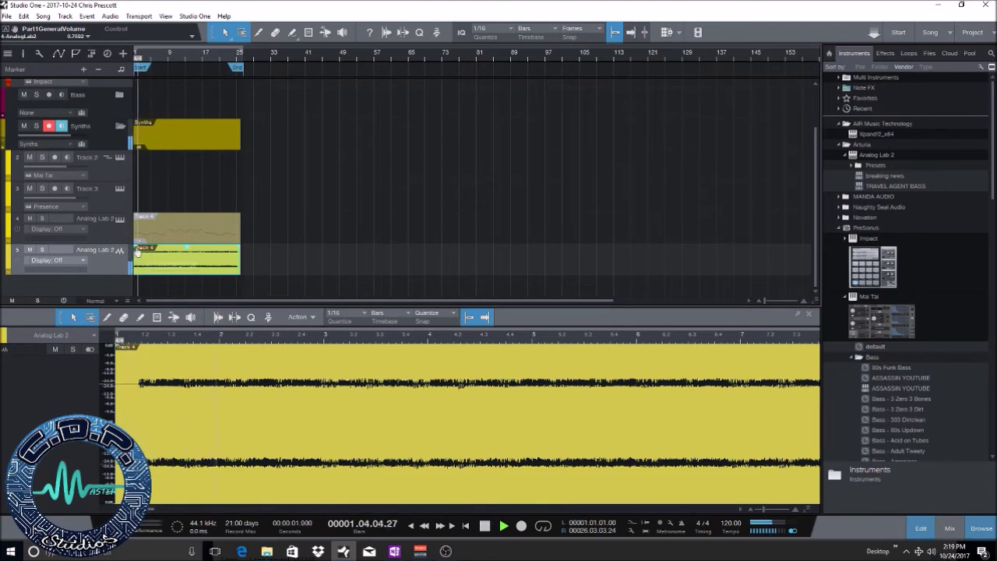
left_click_drag(136, 248, 173, 267)
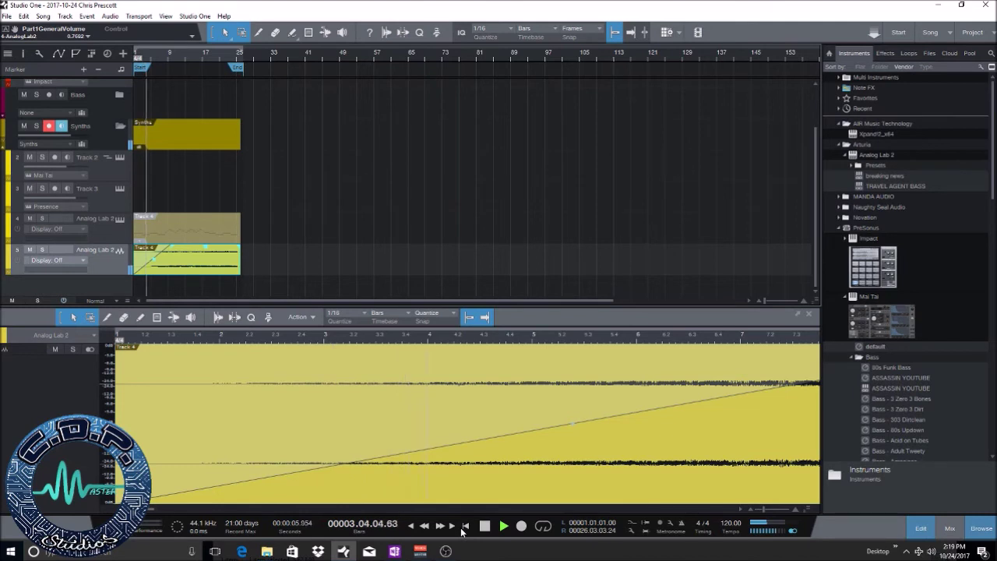
left_click(483, 530)
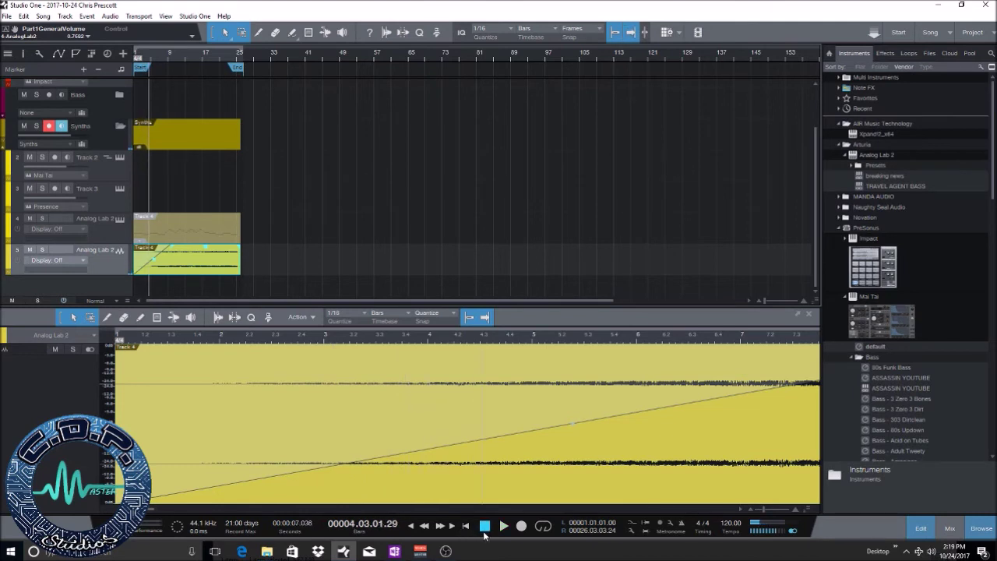